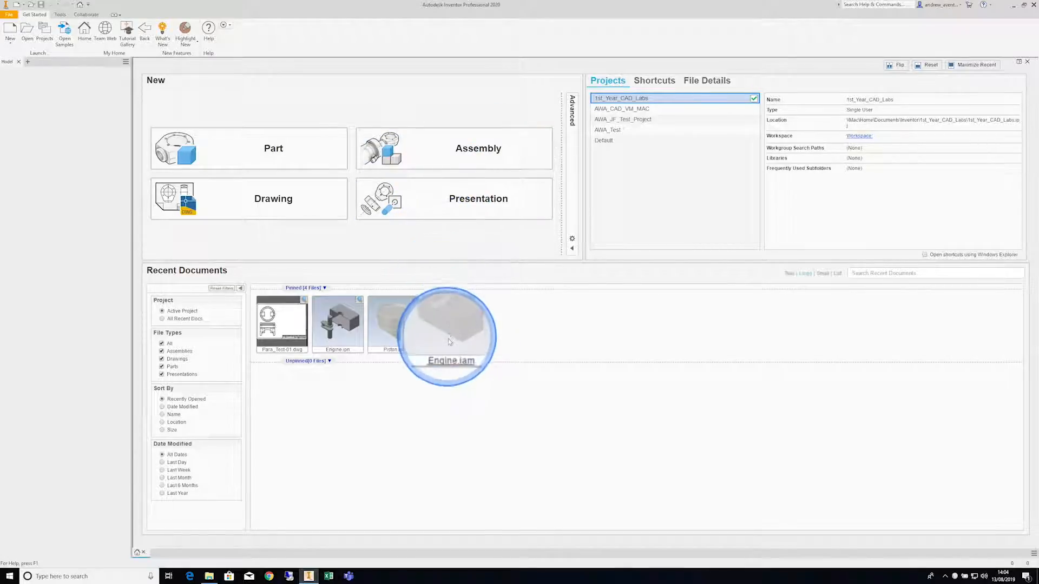
# - Create a new part and start a 2D sketch on the XY plane
pyautogui.click(454, 352)
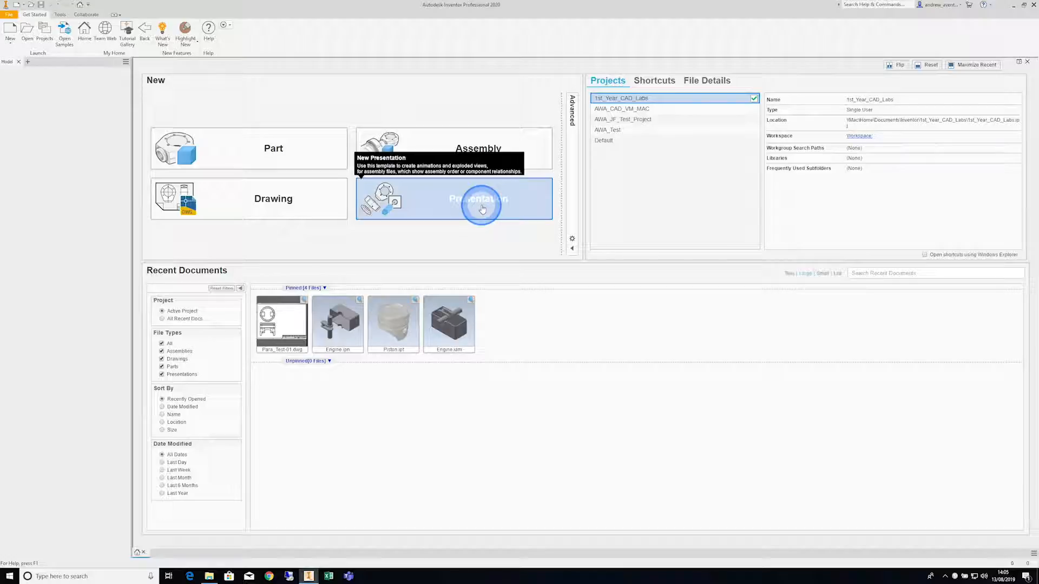
pyautogui.click(338, 346)
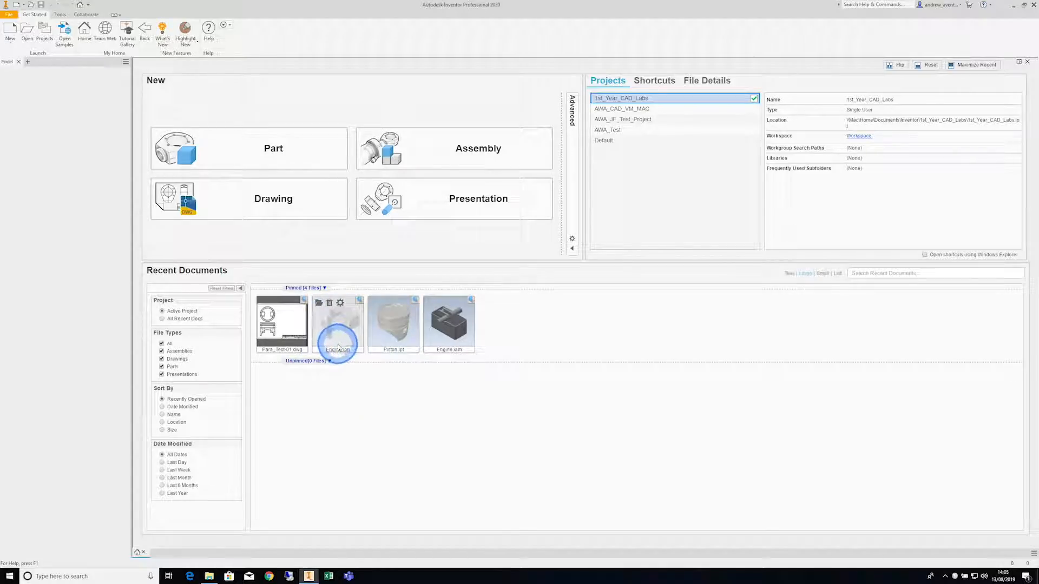
pyautogui.click(321, 160)
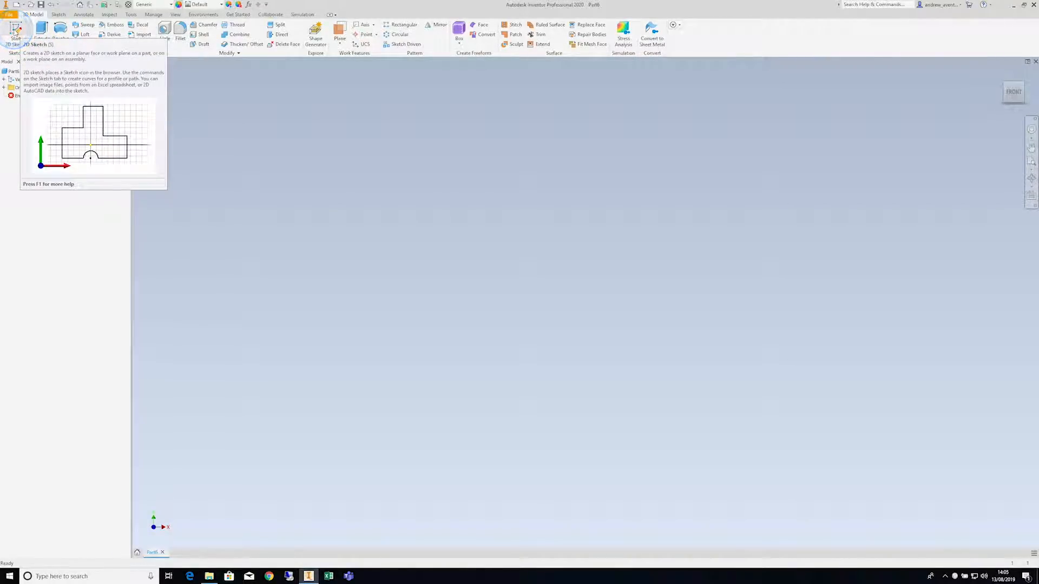
pyautogui.click(16, 31)
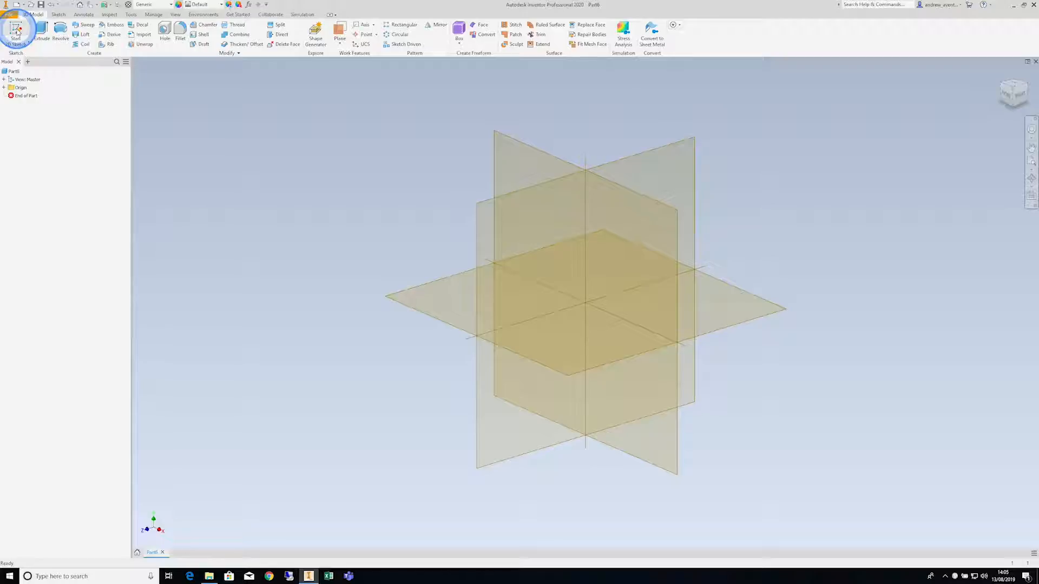
pyautogui.click(507, 144)
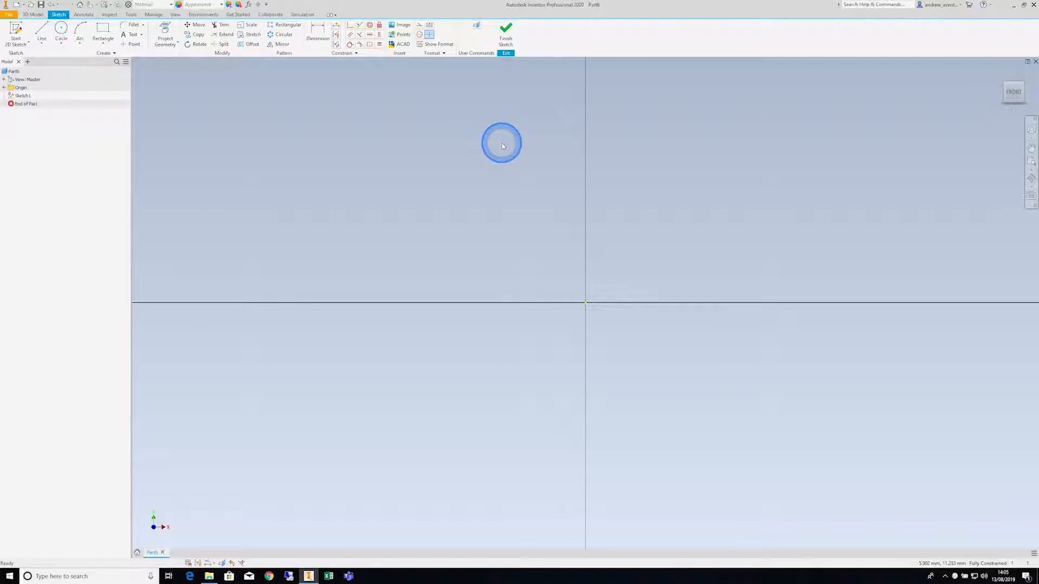
# - Sketch a closed rectangle about 17 mm wide and 13 mm high around the origin using four connected lines
pyautogui.click(42, 32)
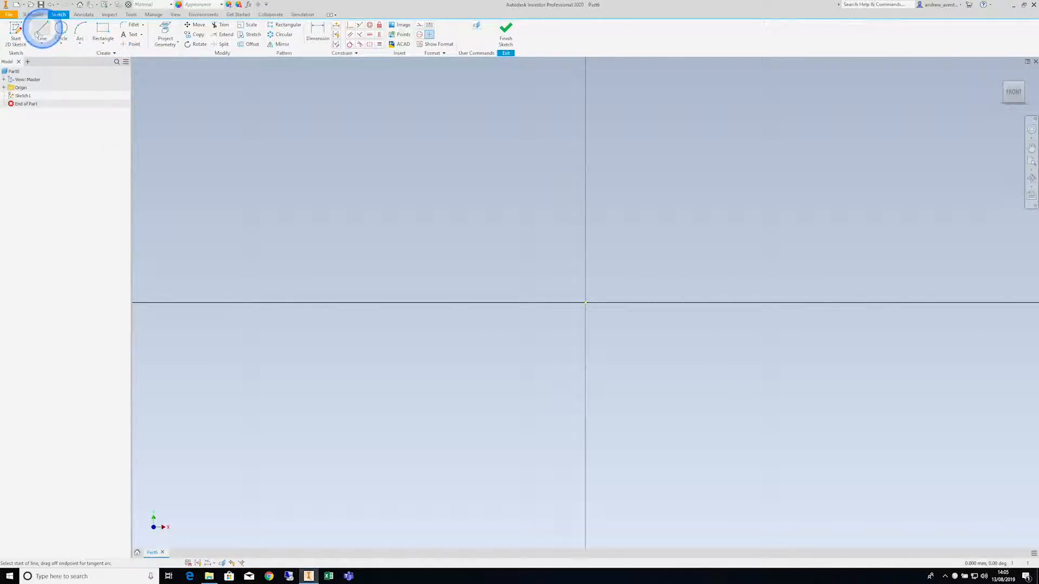
pyautogui.click(443, 196)
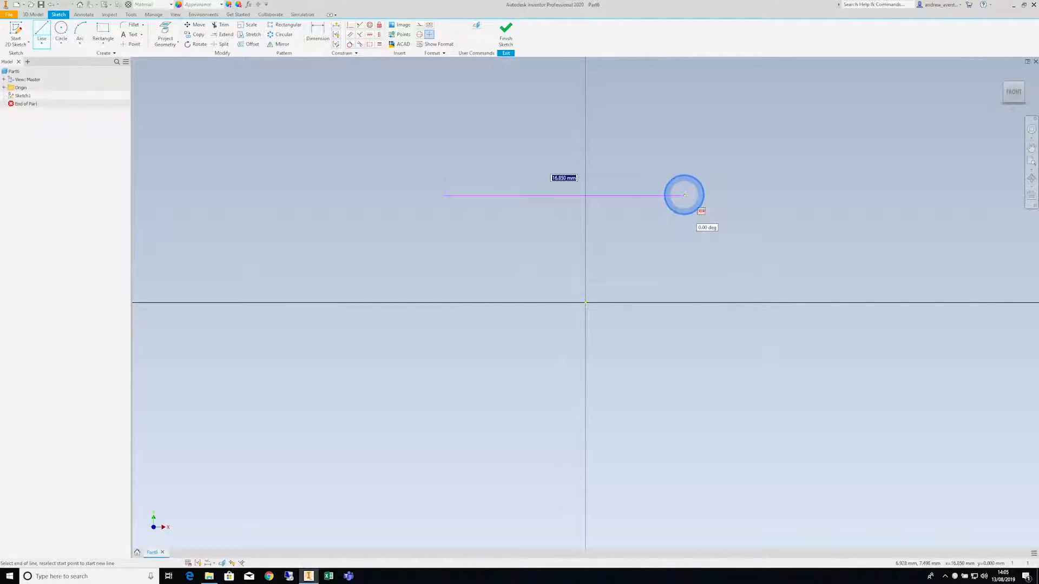
pyautogui.click(684, 196)
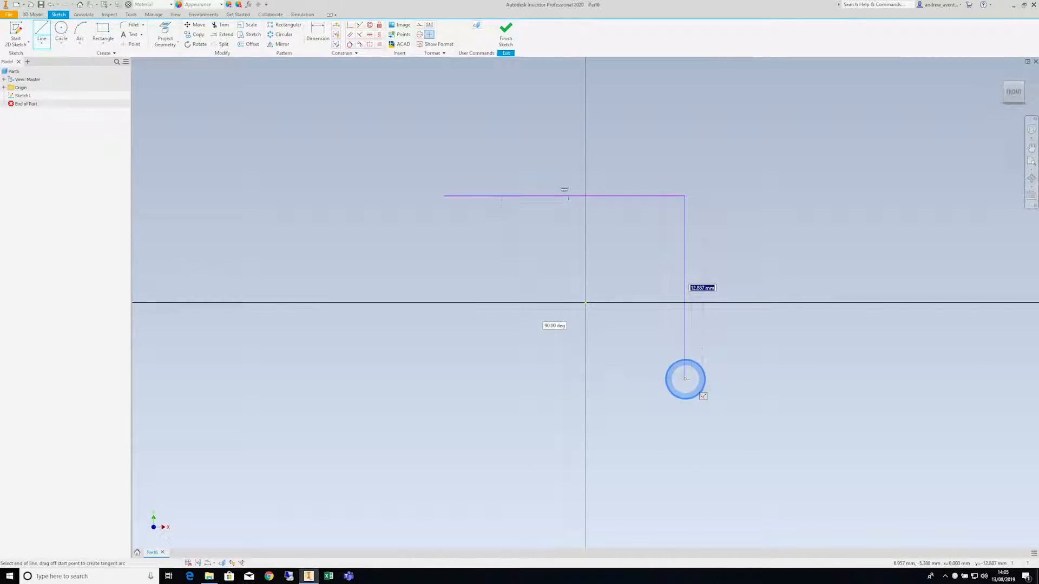
pyautogui.click(685, 378)
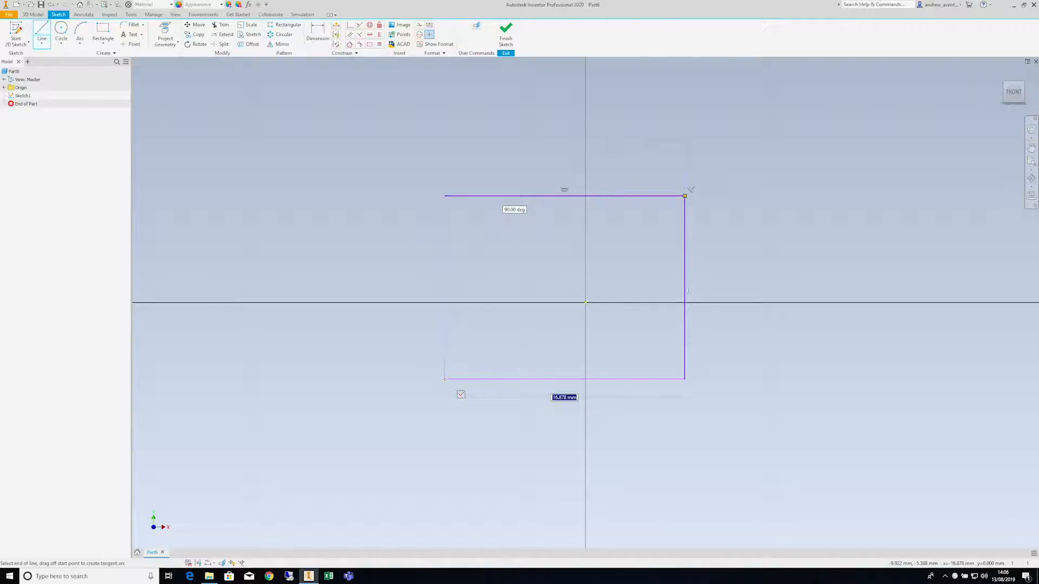
pyautogui.click(444, 379)
pyautogui.click(445, 196)
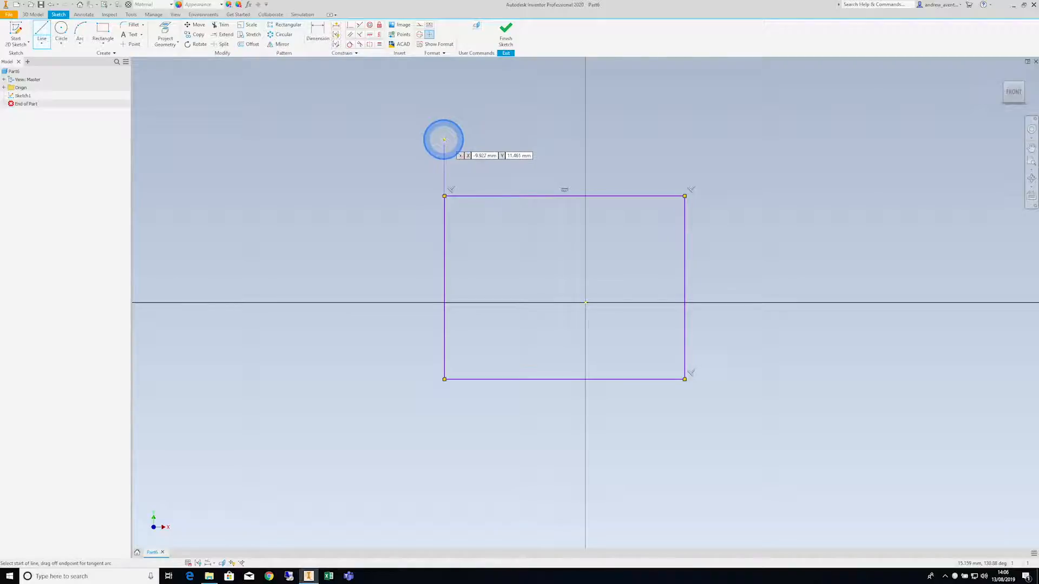
pyautogui.rightClick(444, 137)
pyautogui.click(446, 172)
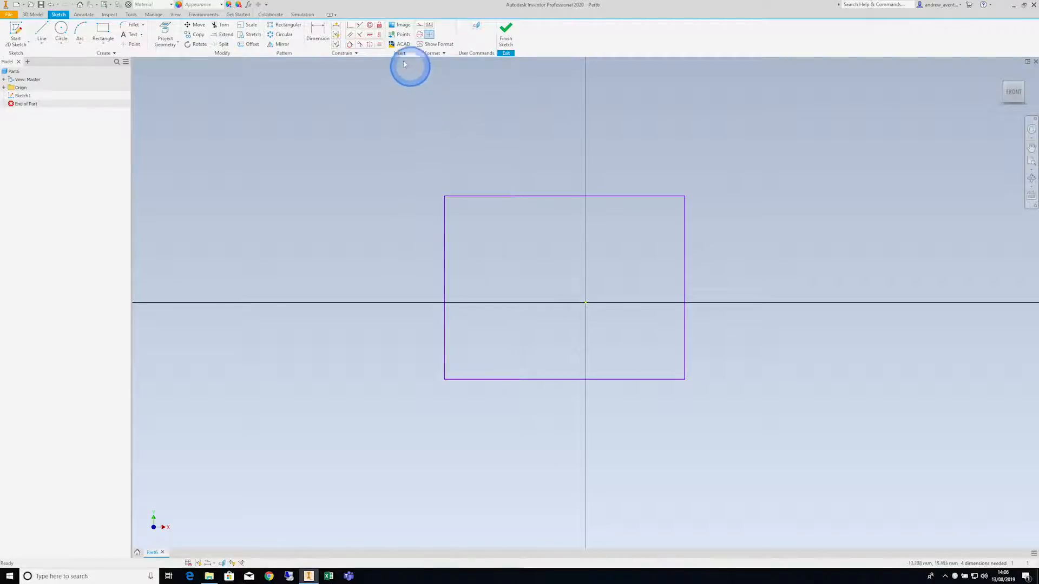
# - Constrain the midpoint of the rectangle's left edge horizontally to the origin, and locate the Center Point in the model's Origin folder
pyautogui.click(370, 35)
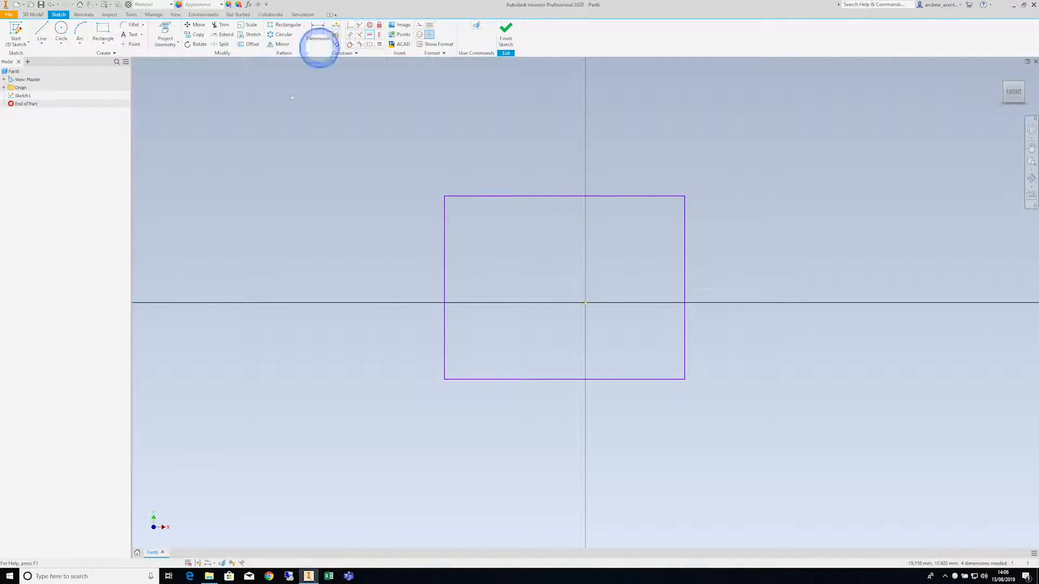
pyautogui.click(444, 287)
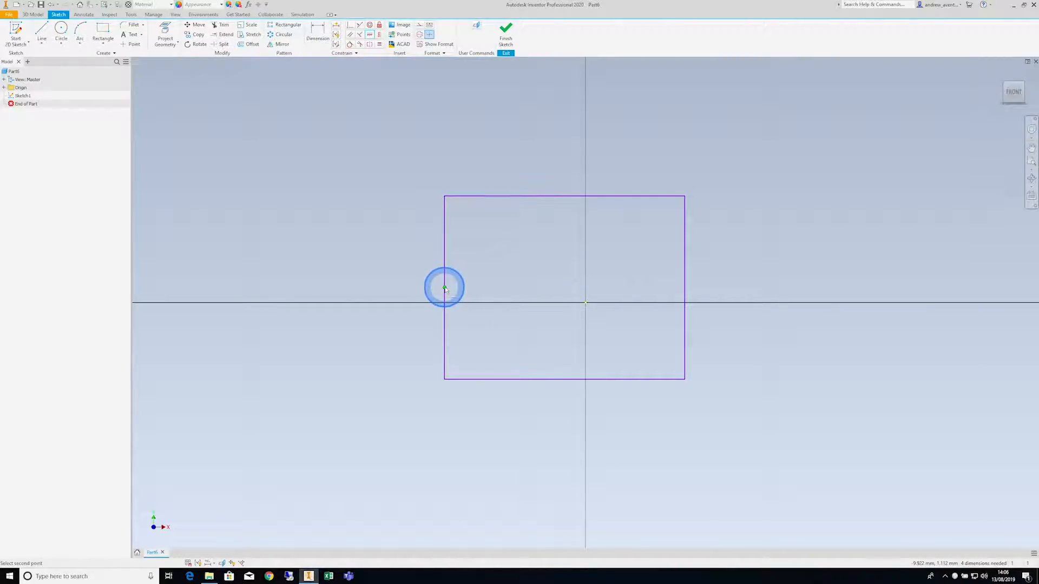
pyautogui.click(585, 302)
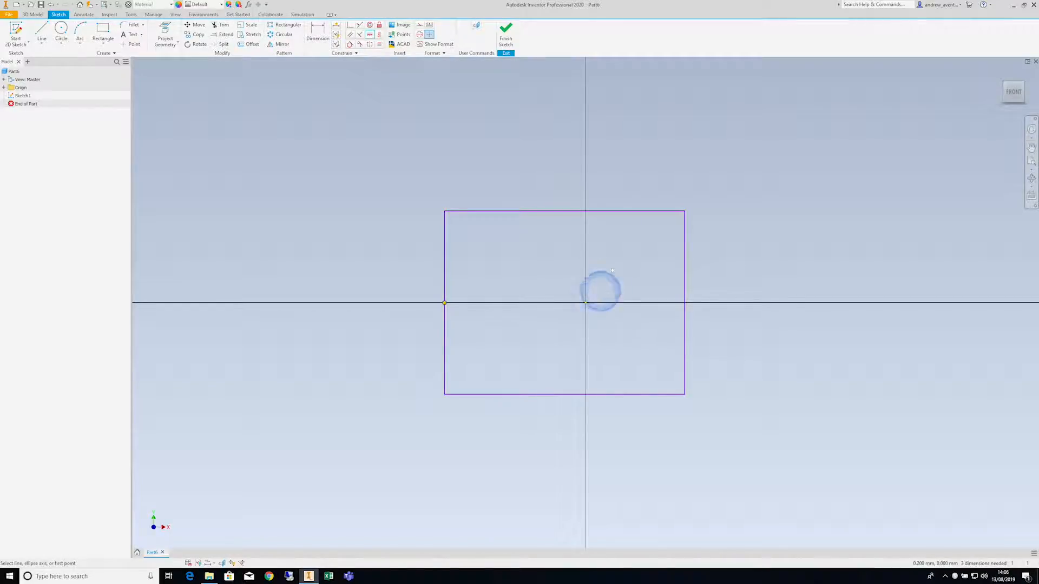
pyautogui.click(4, 87)
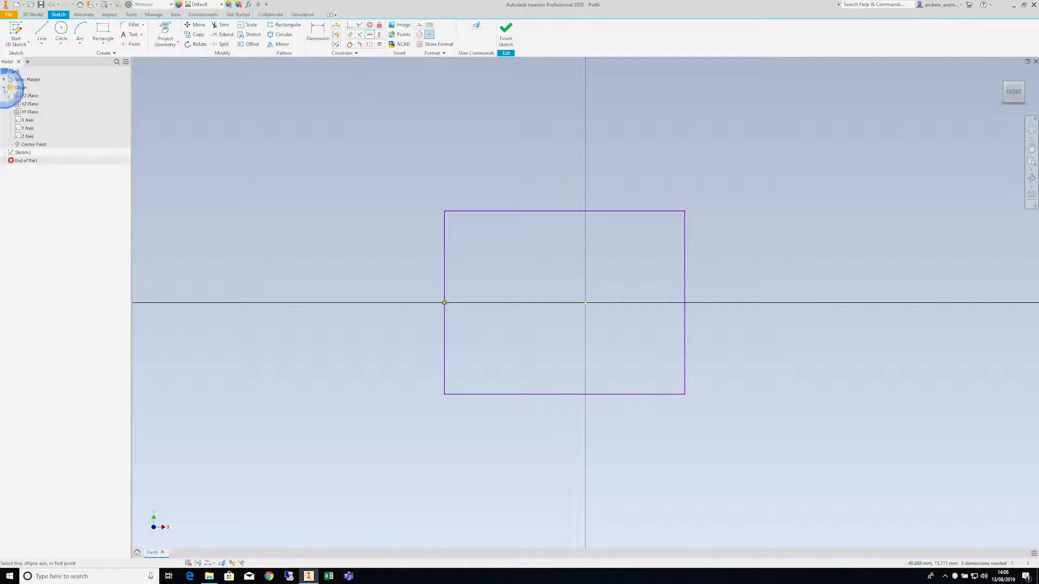
pyautogui.click(17, 144)
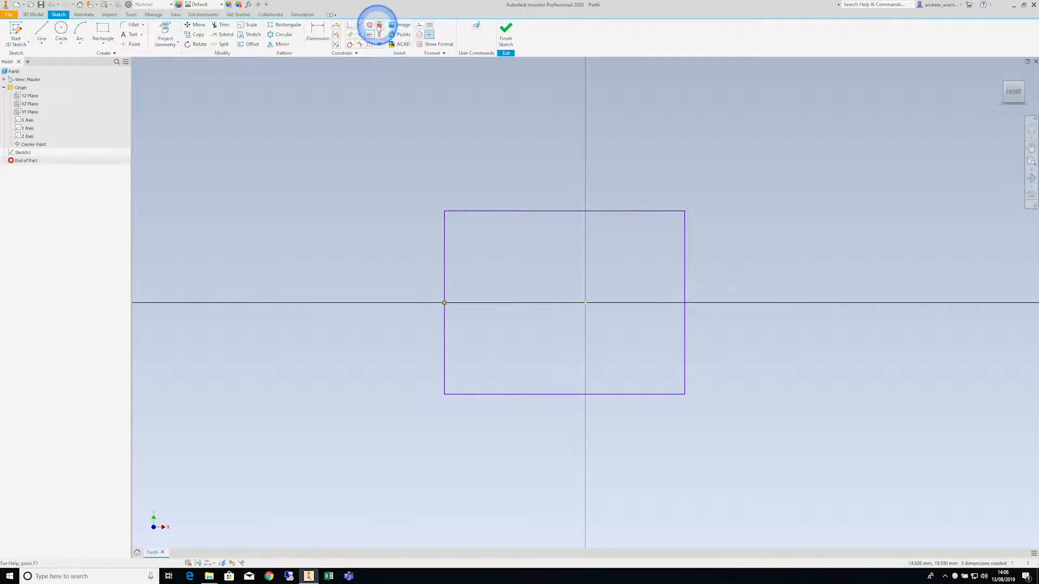
# - Constrain the midpoint of the rectangle's top edge vertically to the origin
pyautogui.click(381, 35)
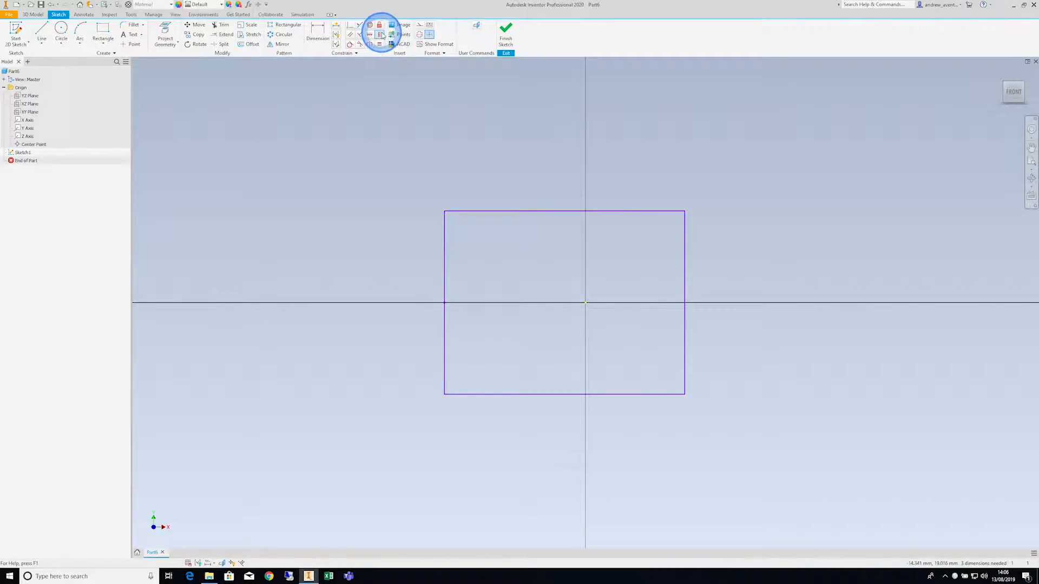
pyautogui.click(565, 211)
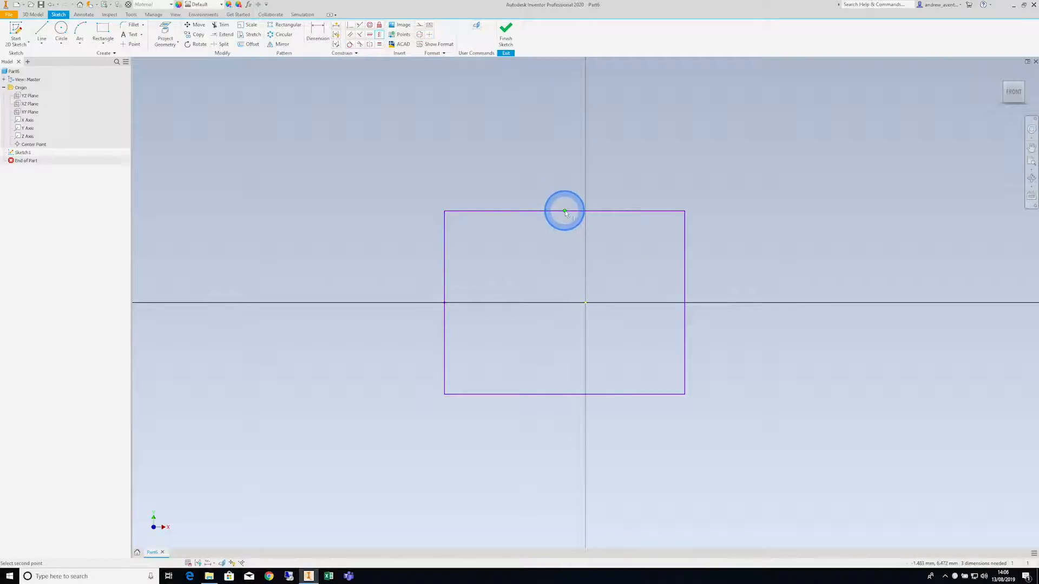
pyautogui.click(585, 303)
pyautogui.click(631, 254)
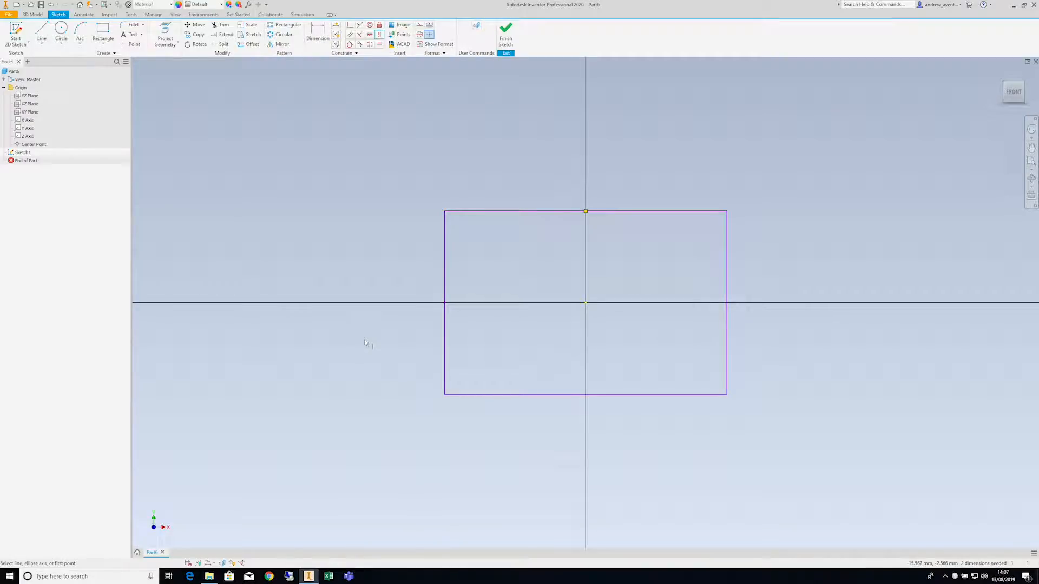
# - Show all constraints on the sketch
pyautogui.click(199, 565)
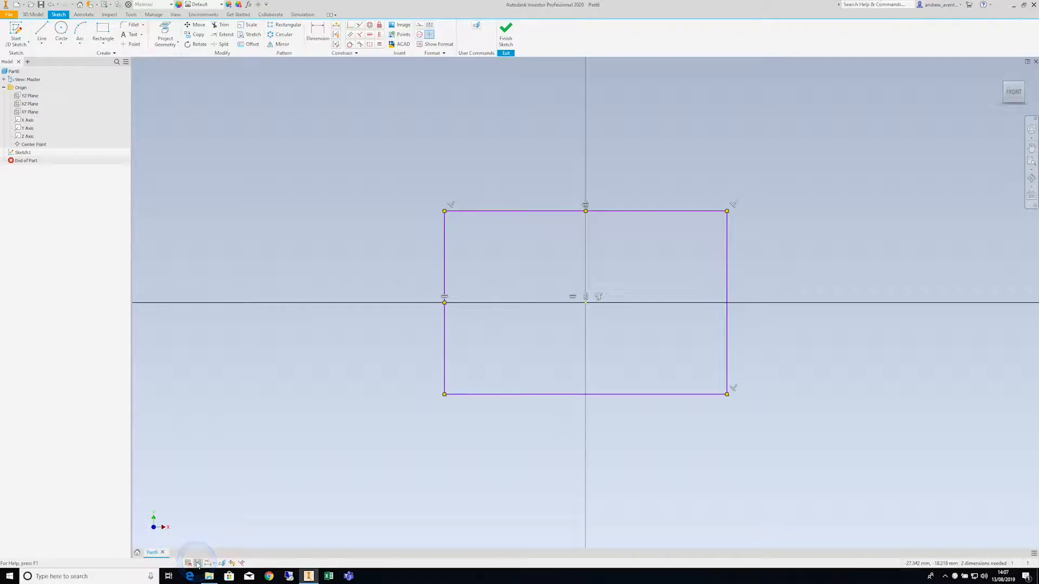
pyautogui.click(290, 479)
pyautogui.click(429, 402)
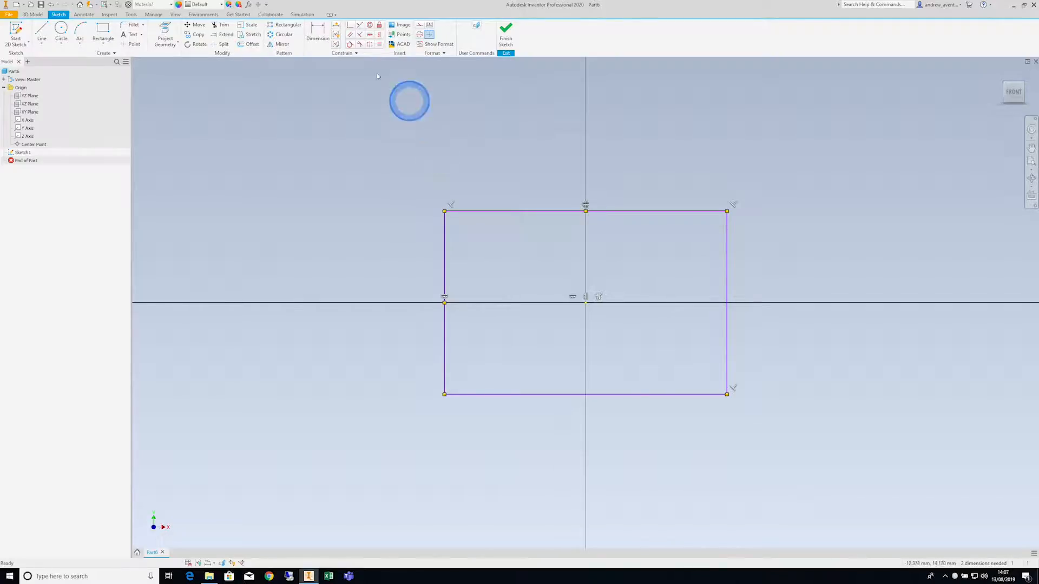
# - Dimension the rectangle's top edge at 20 mm, placing the dimension above it
pyautogui.click(317, 33)
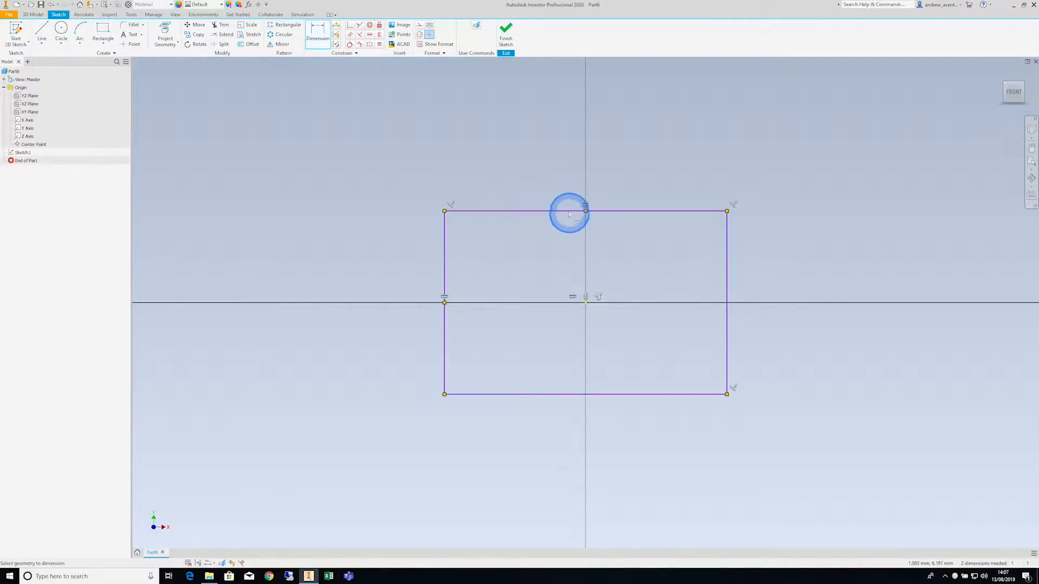
pyautogui.click(567, 211)
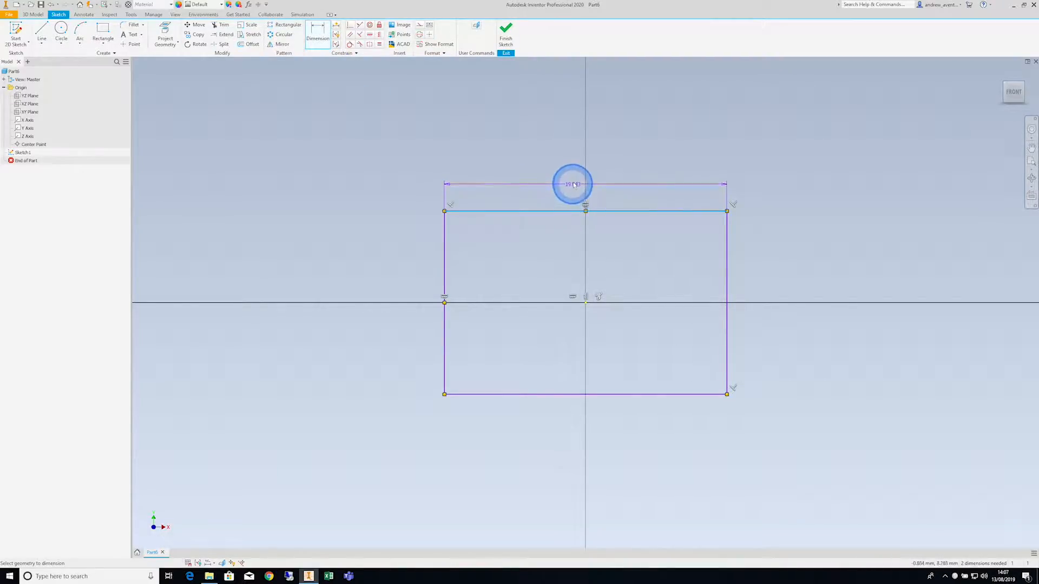
pyautogui.click(573, 162)
pyautogui.write('20')
pyautogui.press('Return')
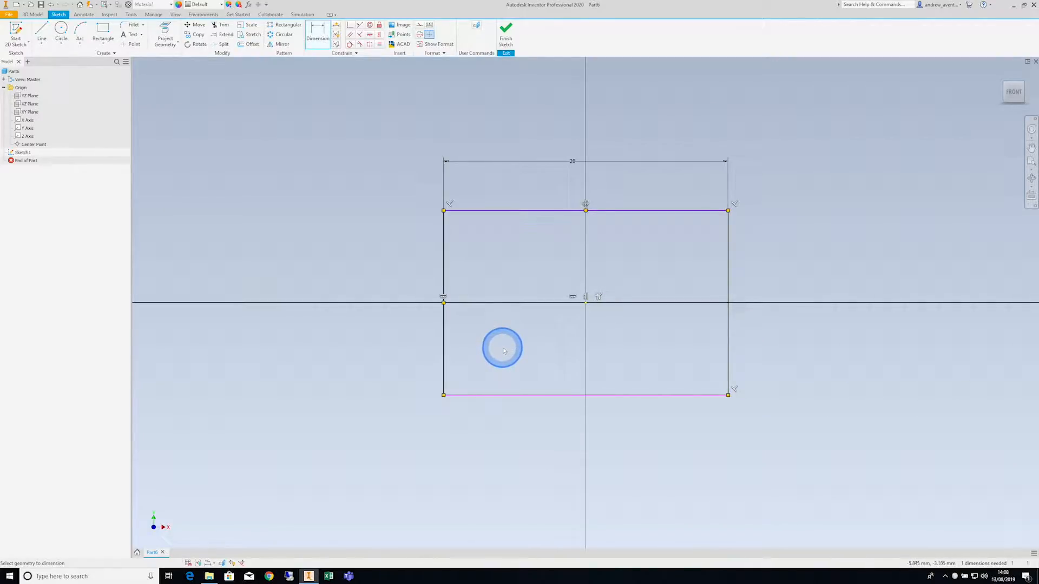
# - Dimension the rectangle's left edge at 15 mm and finish the sketch
pyautogui.scroll(-8, 528, 346)
pyautogui.scroll(-5, 528, 346)
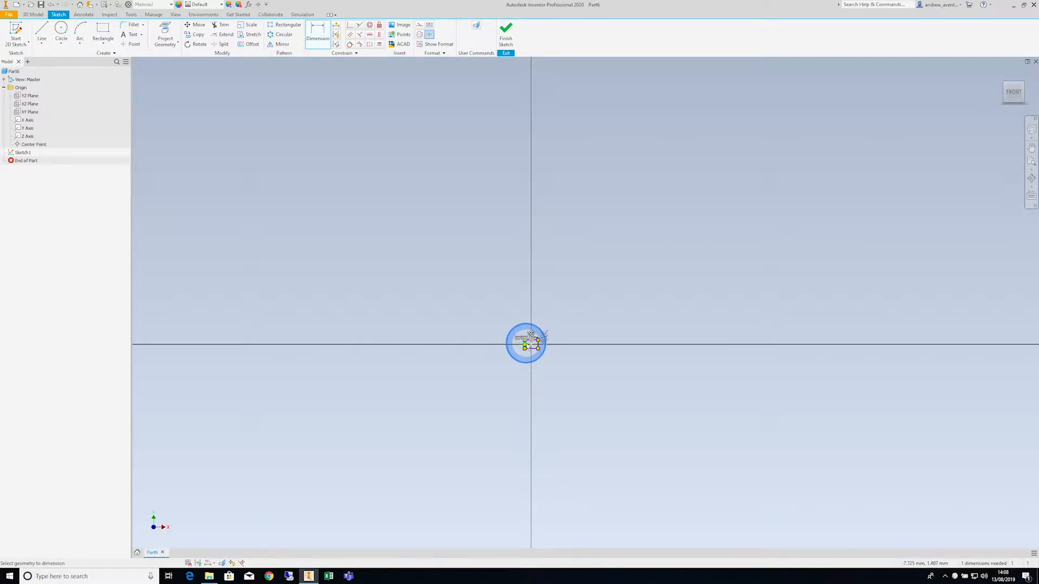
pyautogui.scroll(6, 530, 340)
pyautogui.scroll(4, 527, 346)
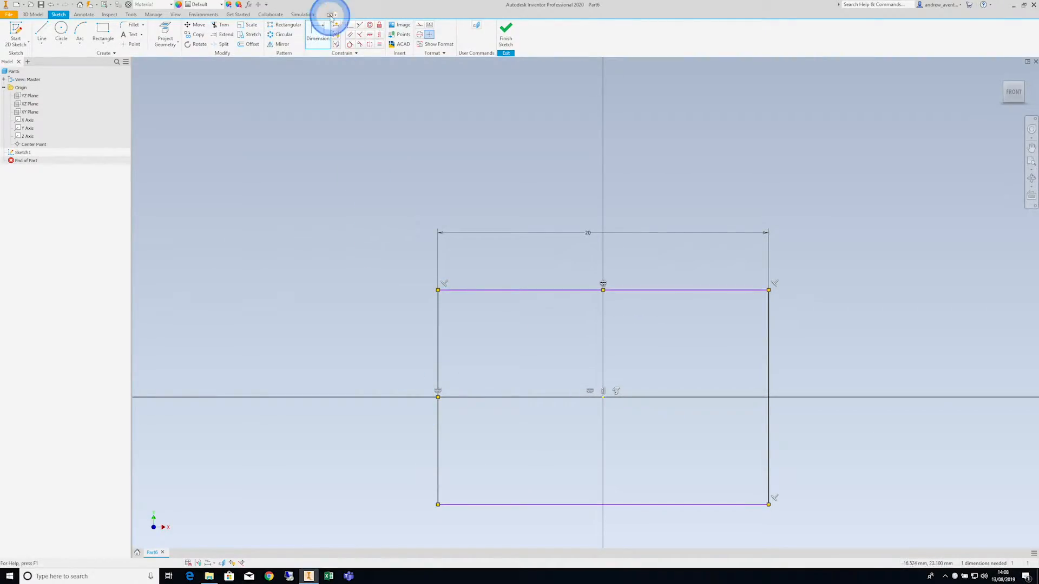
pyautogui.click(436, 355)
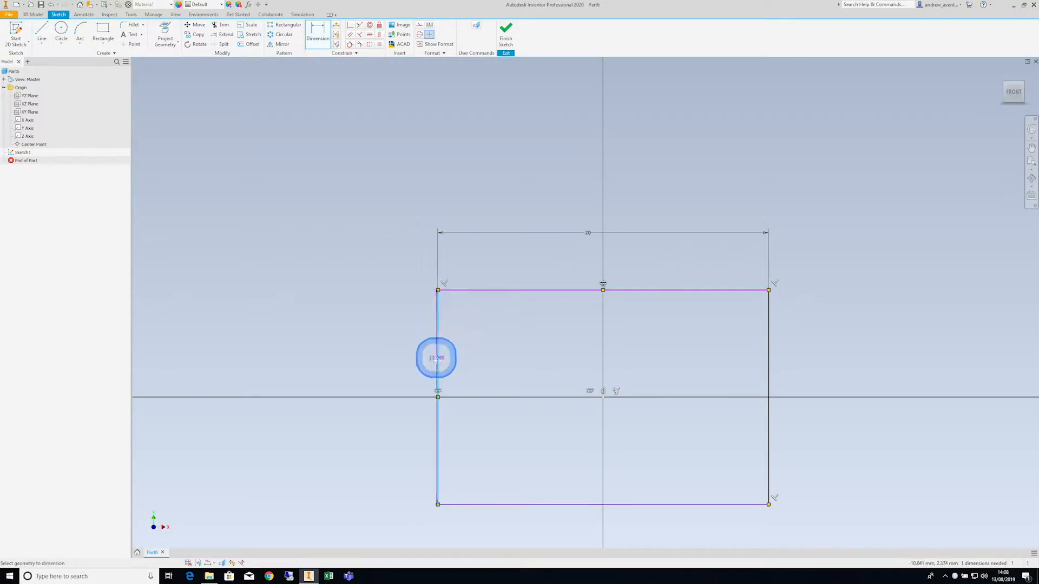
pyautogui.click(375, 363)
pyautogui.write('15')
pyautogui.press('Return')
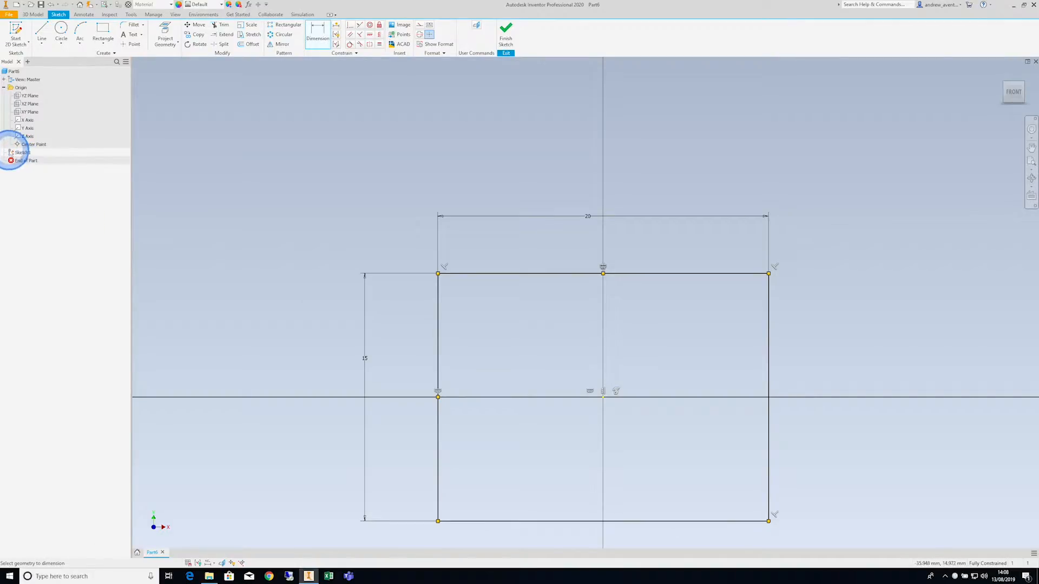
pyautogui.moveTo(12, 154)
pyautogui.click(506, 32)
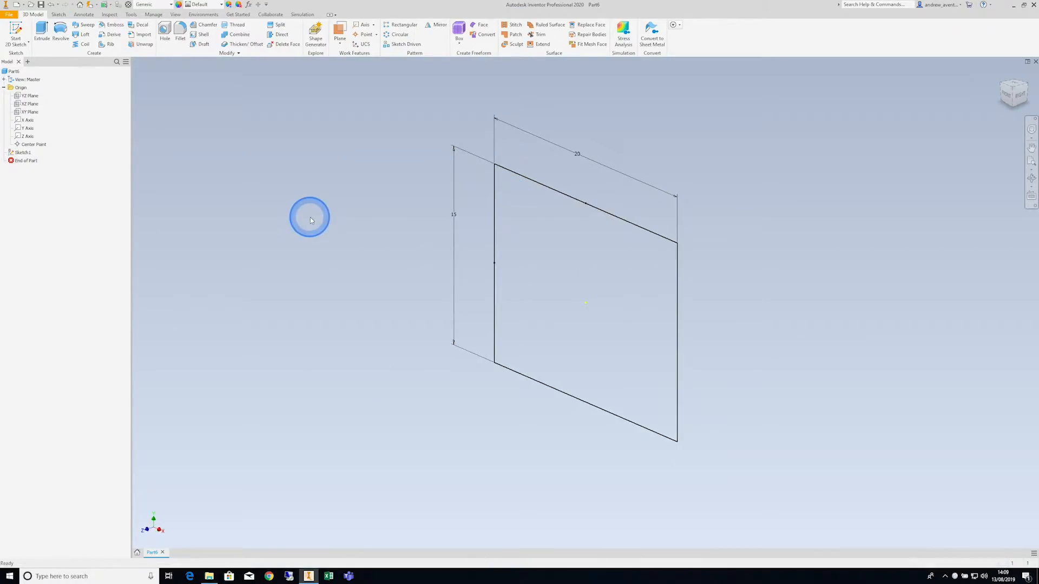
# - Extrude the rectangle profile symmetrically about its sketch plane with a total distance of 10 mm
pyautogui.click(41, 34)
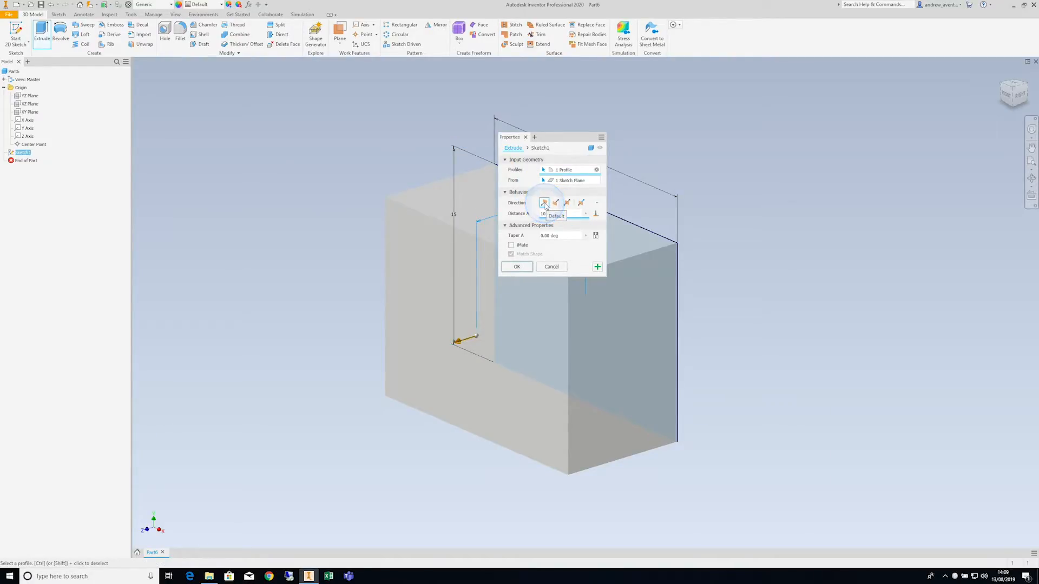
pyautogui.click(555, 203)
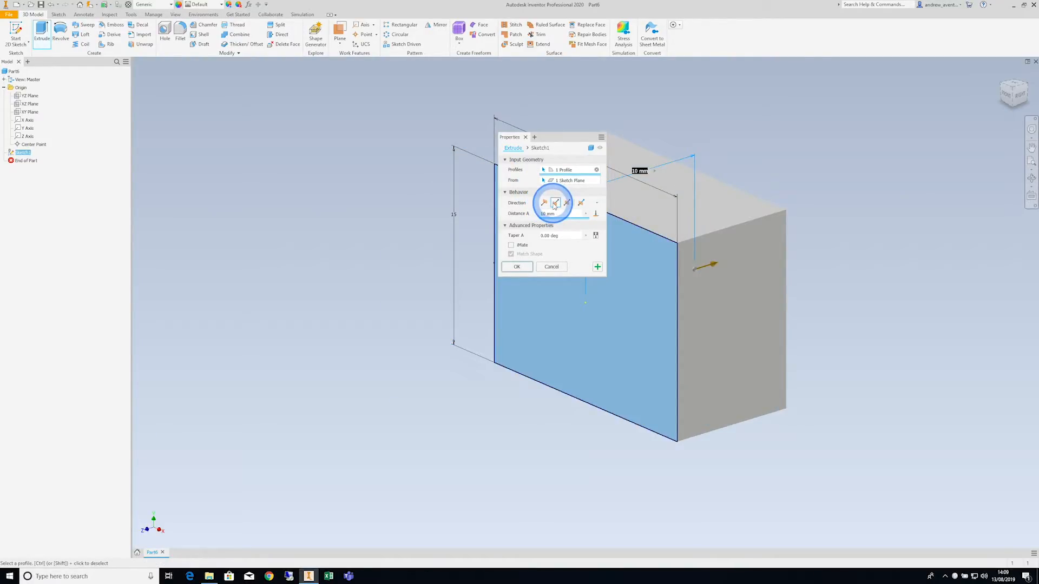
pyautogui.click(566, 203)
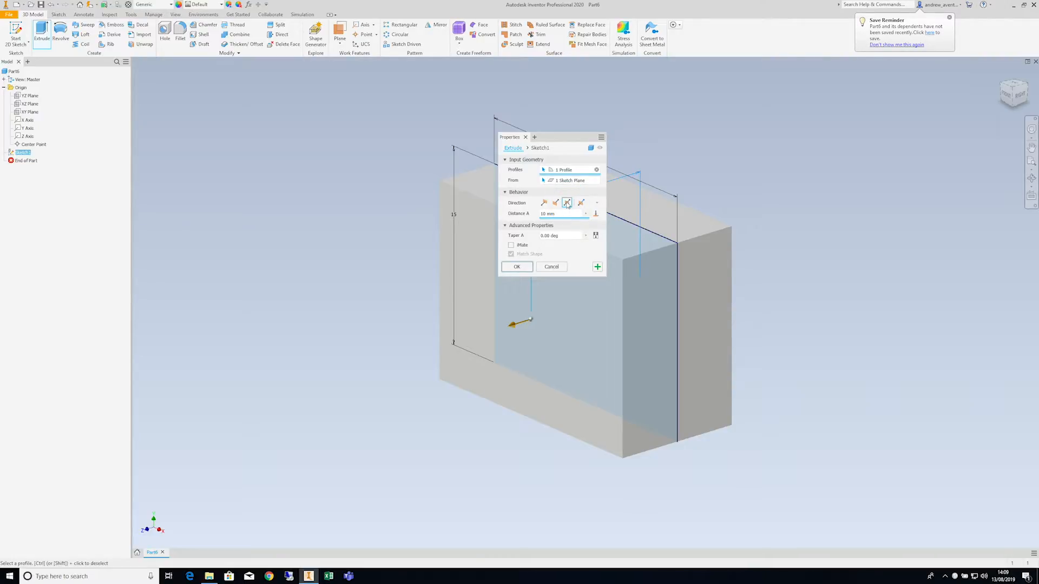
pyautogui.click(567, 204)
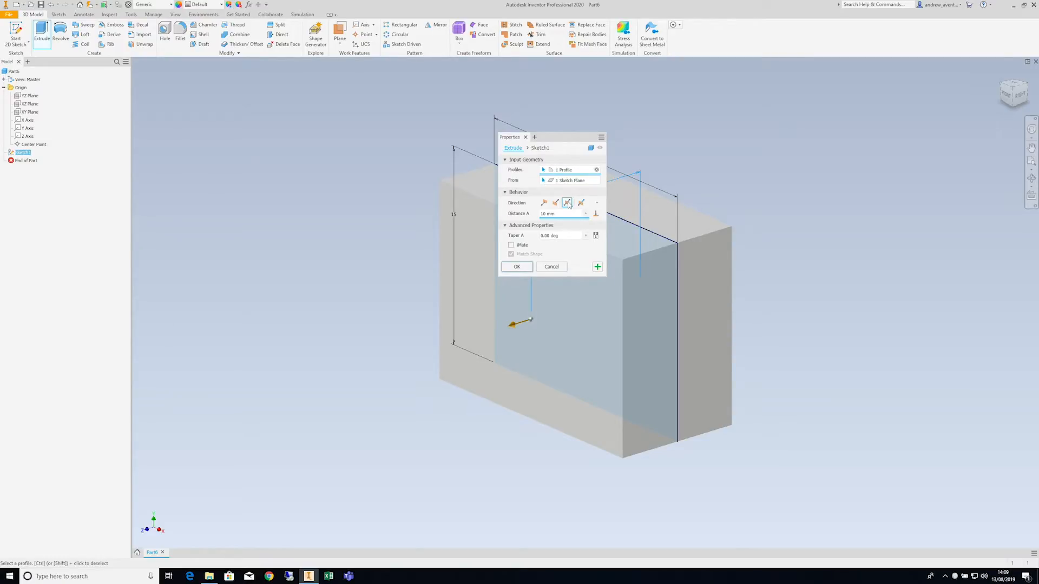
pyautogui.click(580, 203)
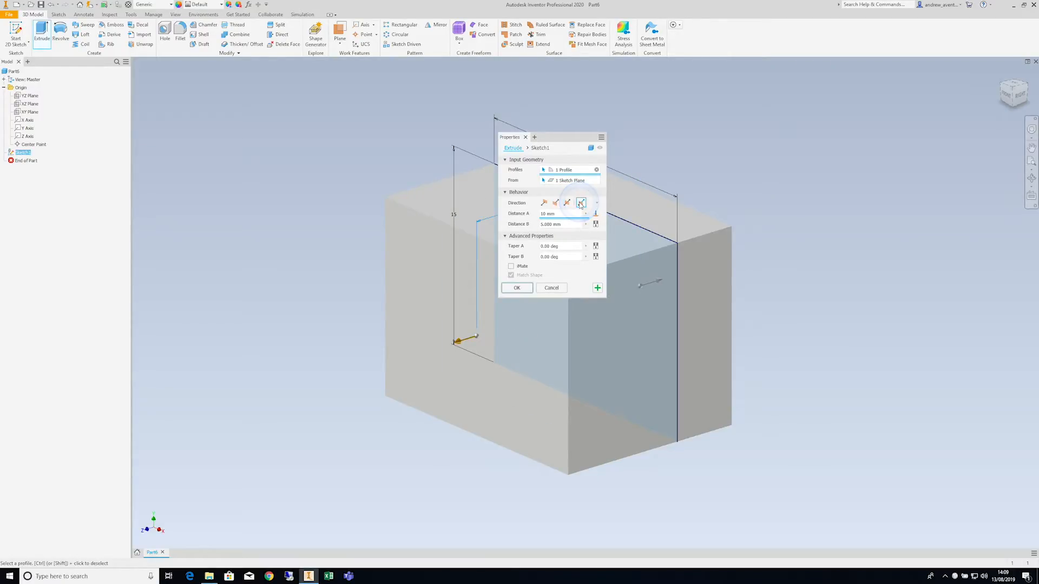
pyautogui.click(551, 214)
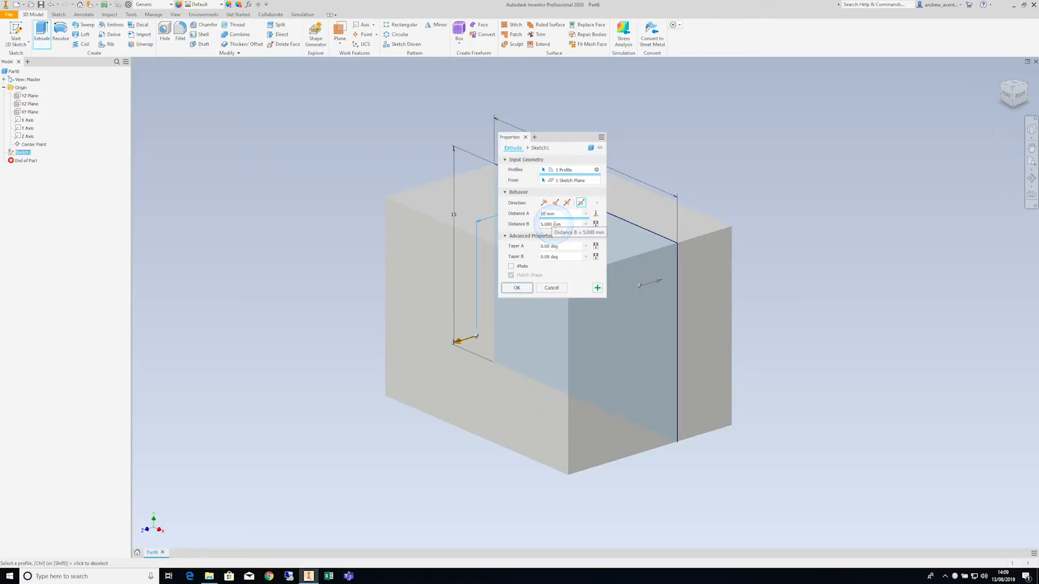
pyautogui.click(567, 203)
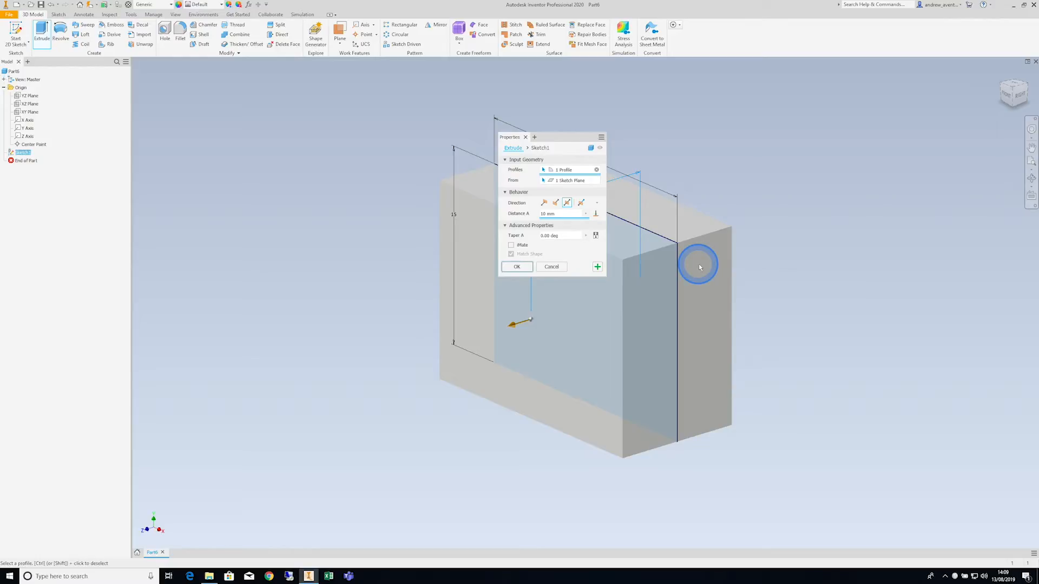
pyautogui.click(513, 267)
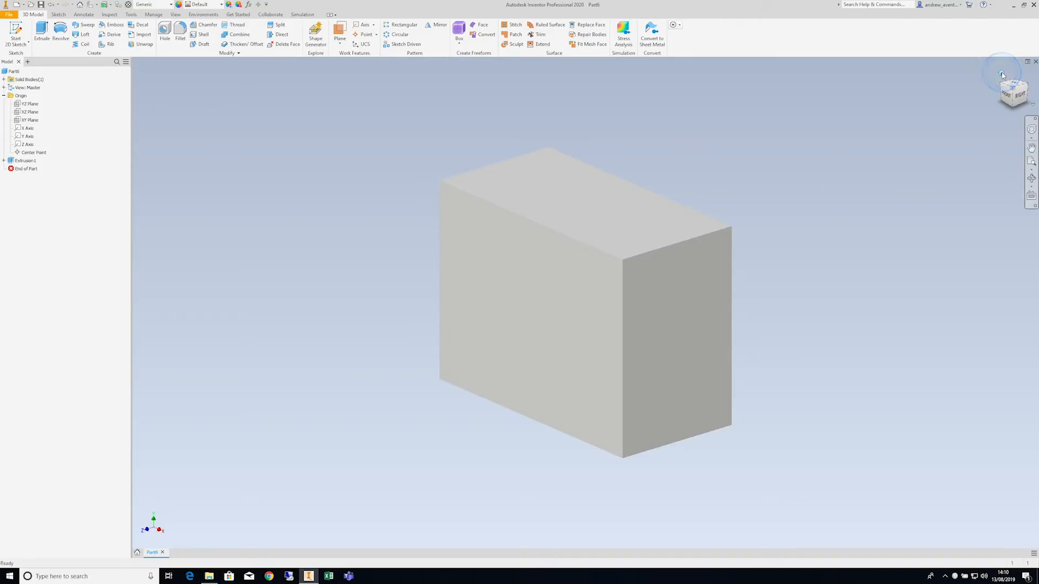
# - Switch the view projection to Perspective with Ortho Faces and view the block at different zoom levels
pyautogui.rightClick(1001, 75)
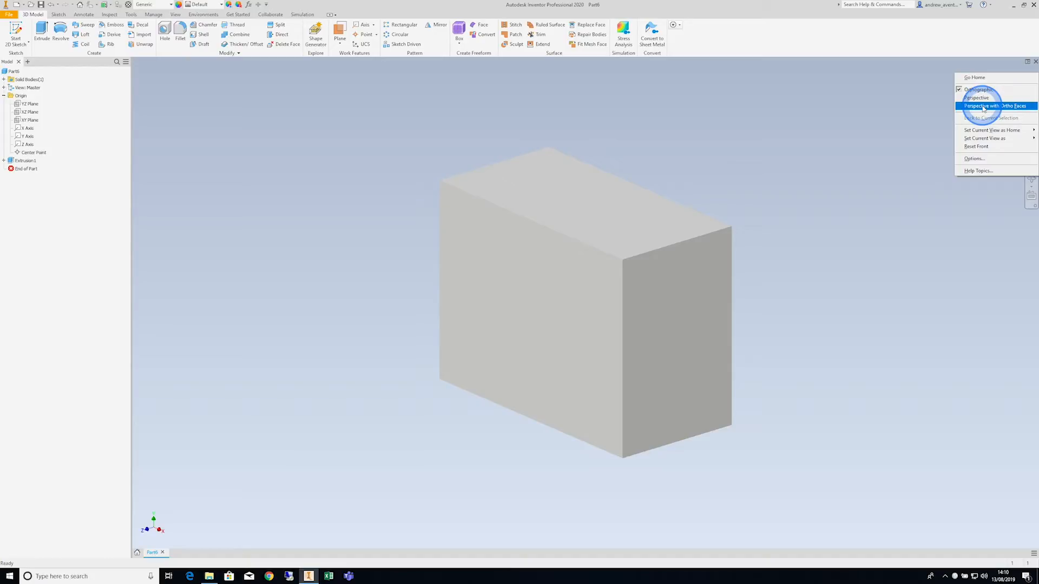
pyautogui.click(983, 107)
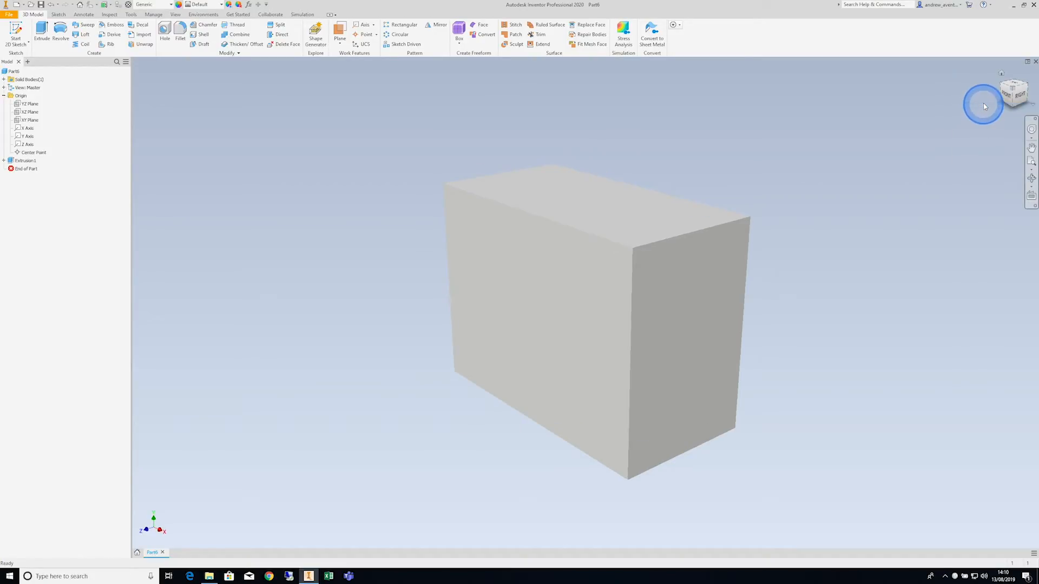
pyautogui.scroll(-1, 825, 163)
pyautogui.scroll(3, 824, 163)
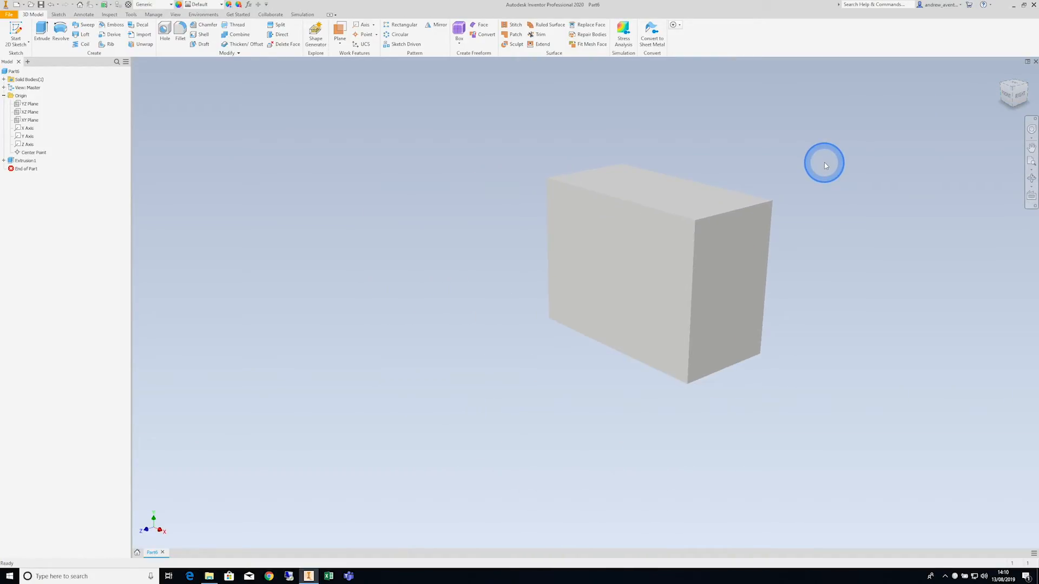
pyautogui.scroll(-2, 825, 164)
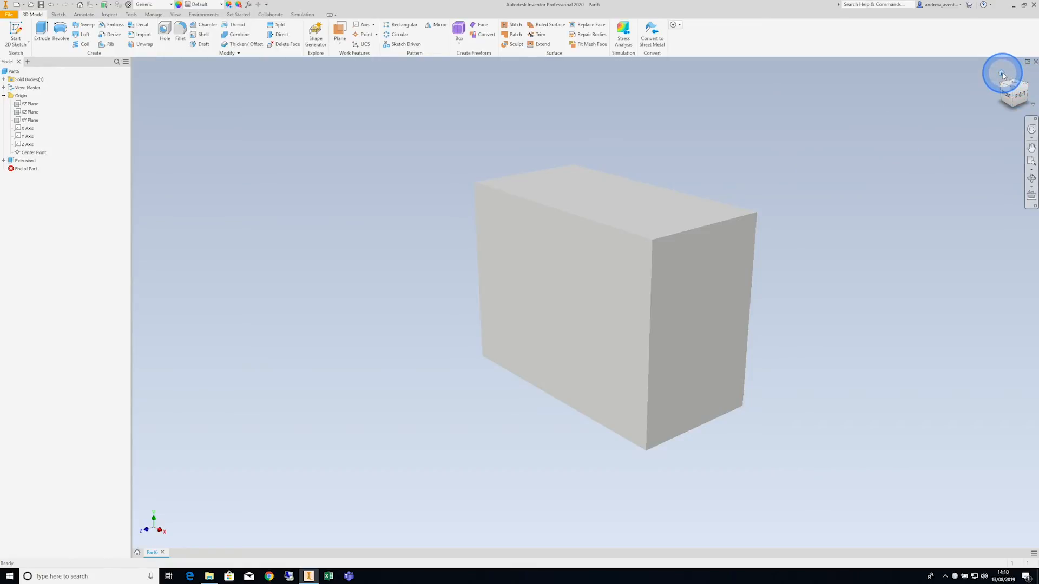
# - Return the block to the home view and set the projection to Orthographic
pyautogui.click(1002, 74)
pyautogui.rightClick(1001, 72)
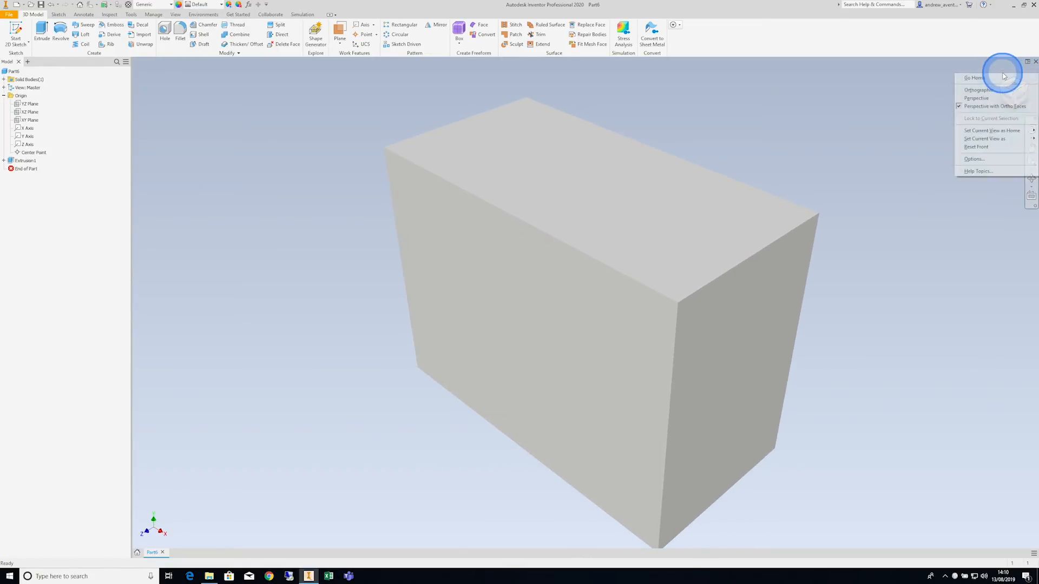
pyautogui.click(978, 90)
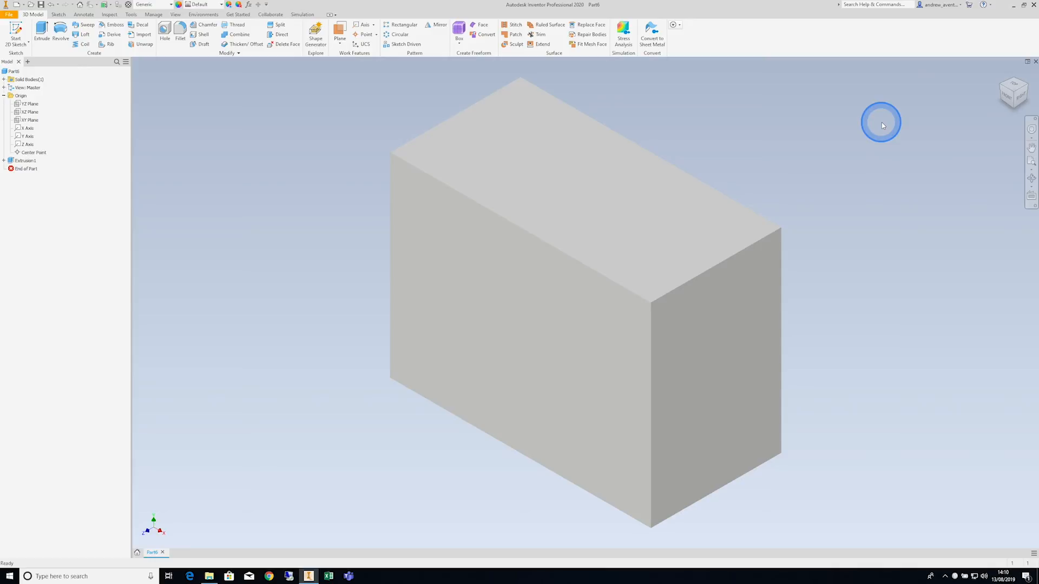
# - Change the home view's projection from Orthographic back to Perspective with Ortho Faces
pyautogui.rightClick(1001, 76)
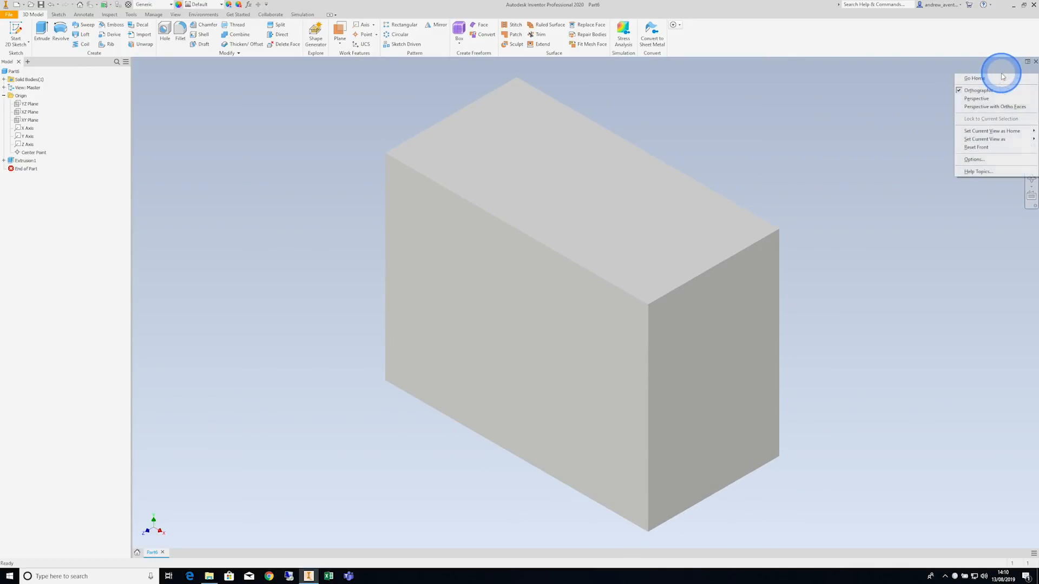
pyautogui.click(982, 107)
pyautogui.scroll(2, 830, 142)
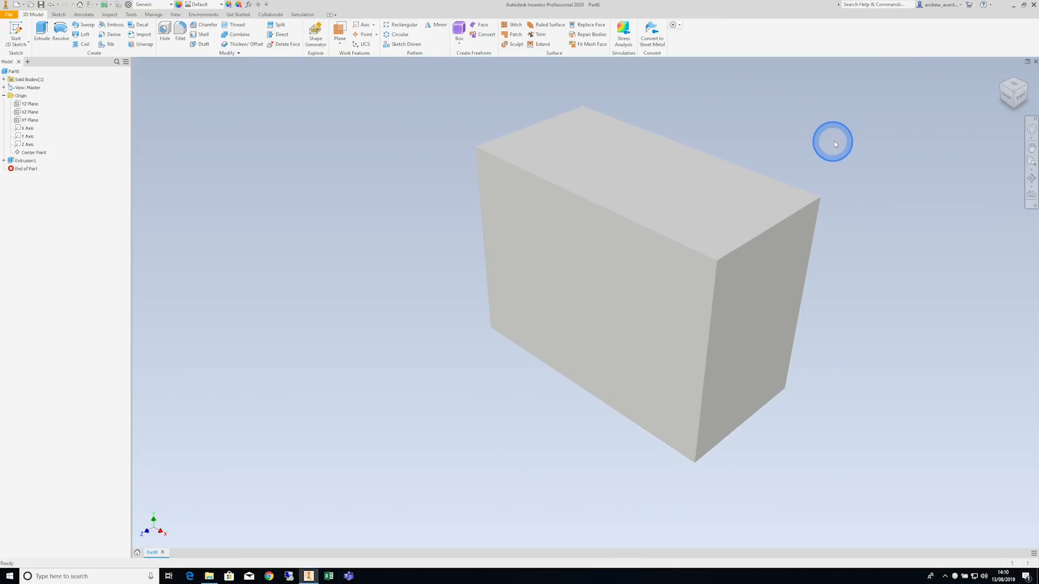